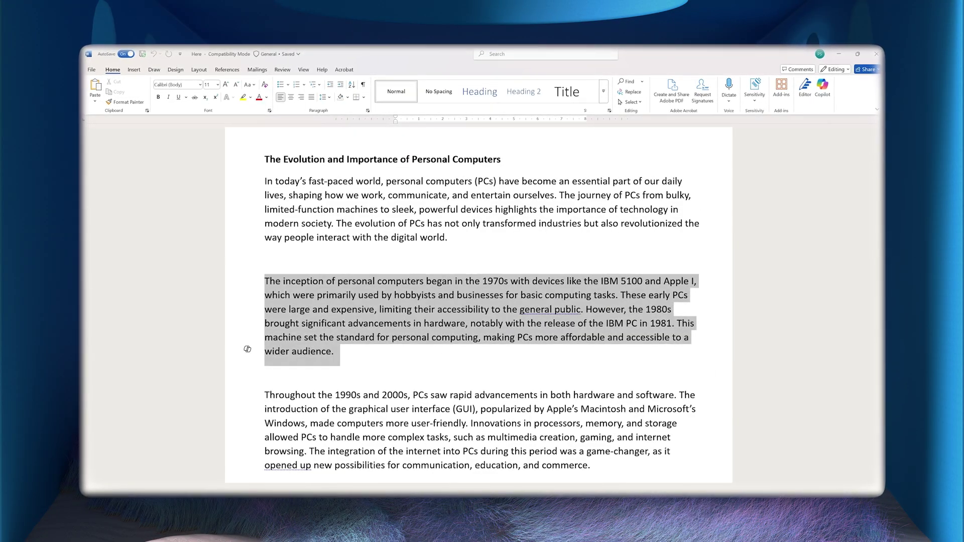
# Step: Delete the 1970s-origins paragraph and begin overwriting the intro's last sentence with 'TherAI'
pyautogui.press('BackSpace')
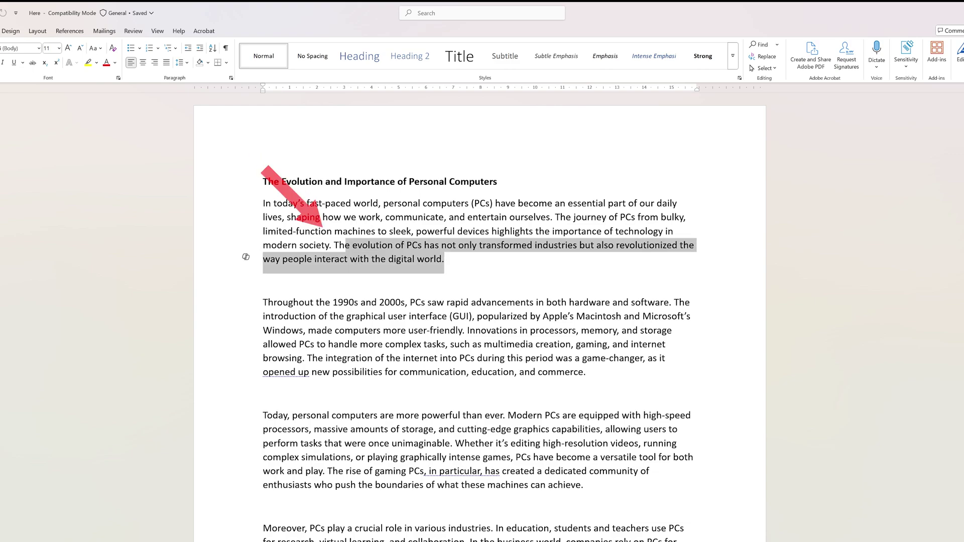
pyautogui.write('Ther')
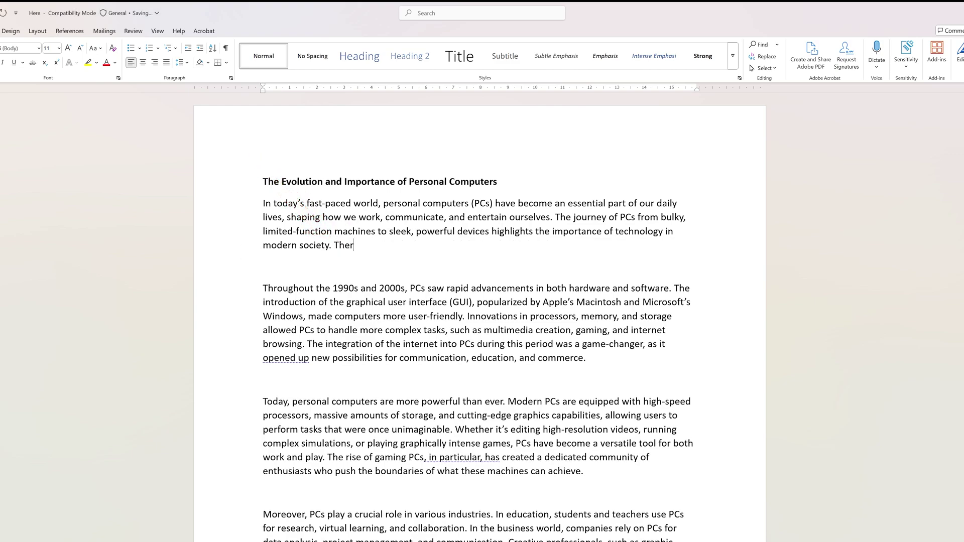
pyautogui.write('AI')
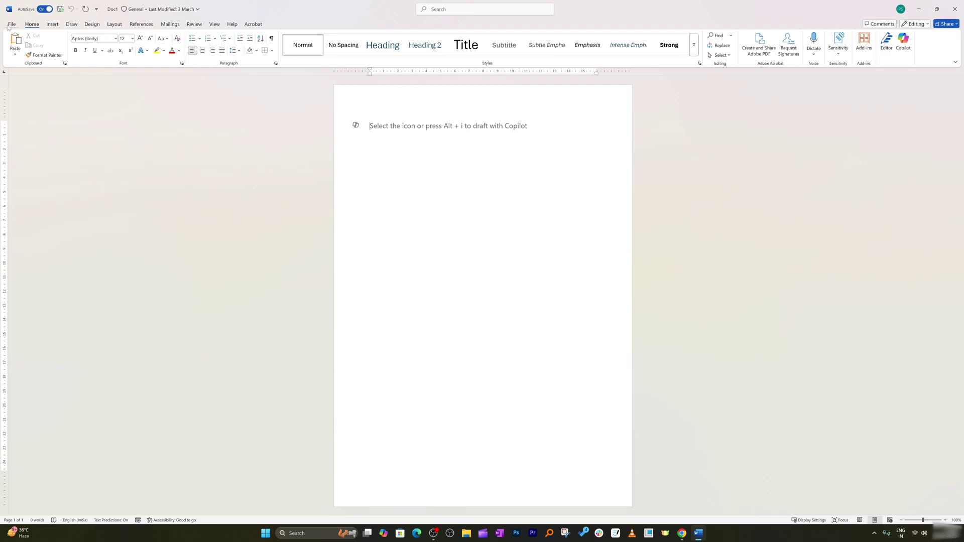
# Step: Reopen 'Here' from Recent and view its bottom 27 September 2024 entry in Version History
pyautogui.click(9, 25)
pyautogui.click(99, 200)
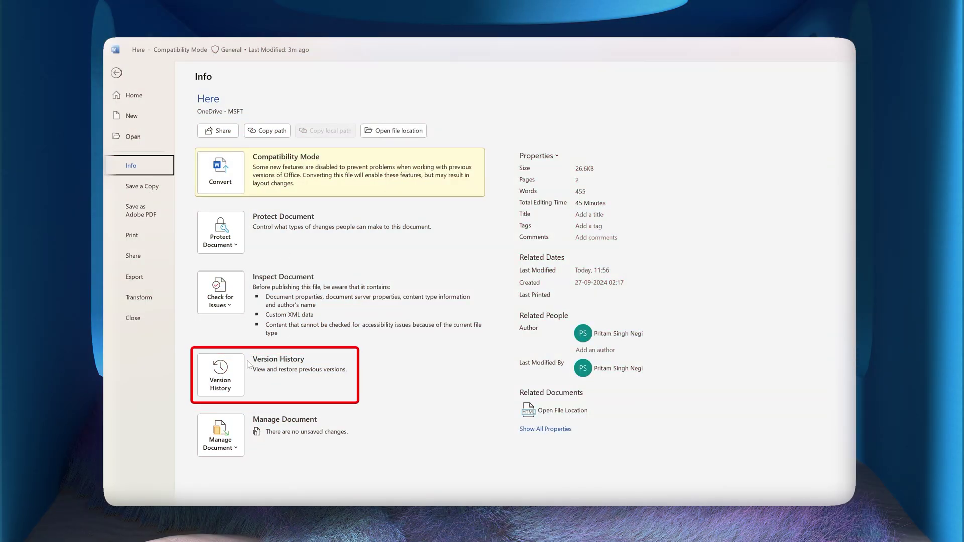
pyautogui.click(238, 370)
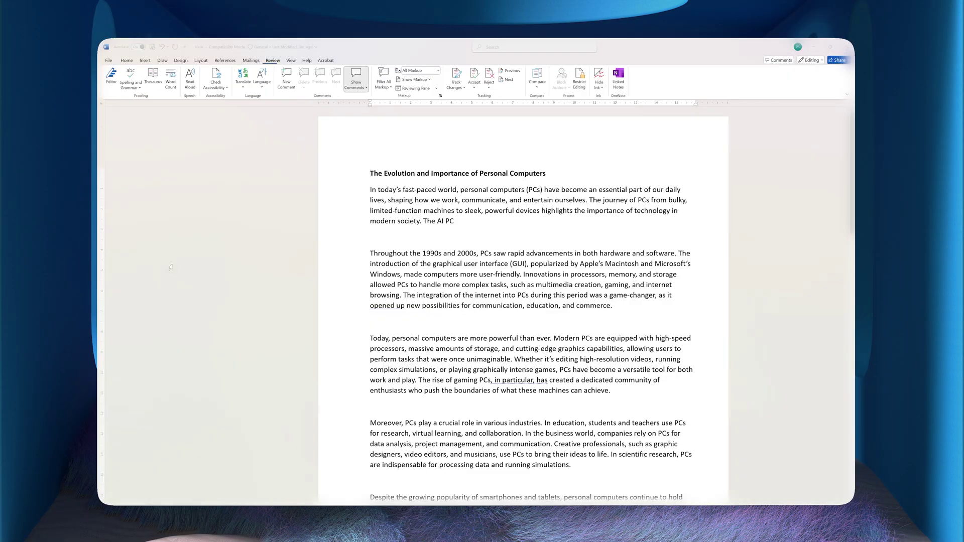
pyautogui.click(841, 105)
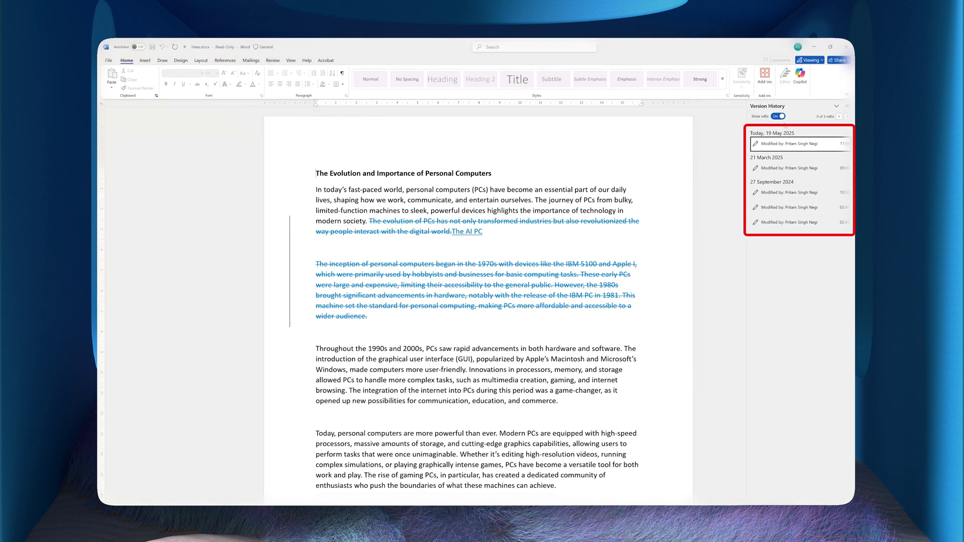
pyautogui.click(776, 222)
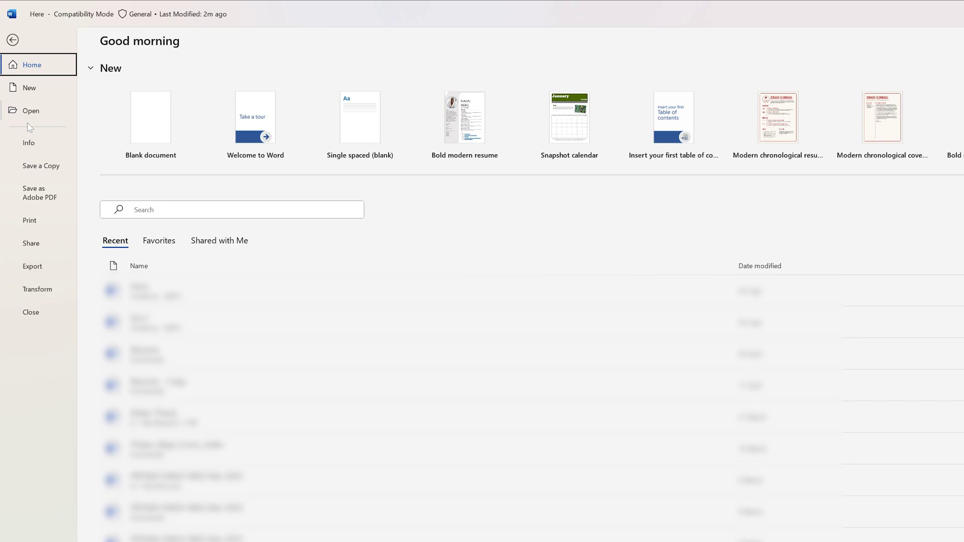
# Step: Browse the Open and Save a Copy pages in Backstage, then go back to the essay 'Here'
pyautogui.click(30, 112)
pyautogui.click(40, 166)
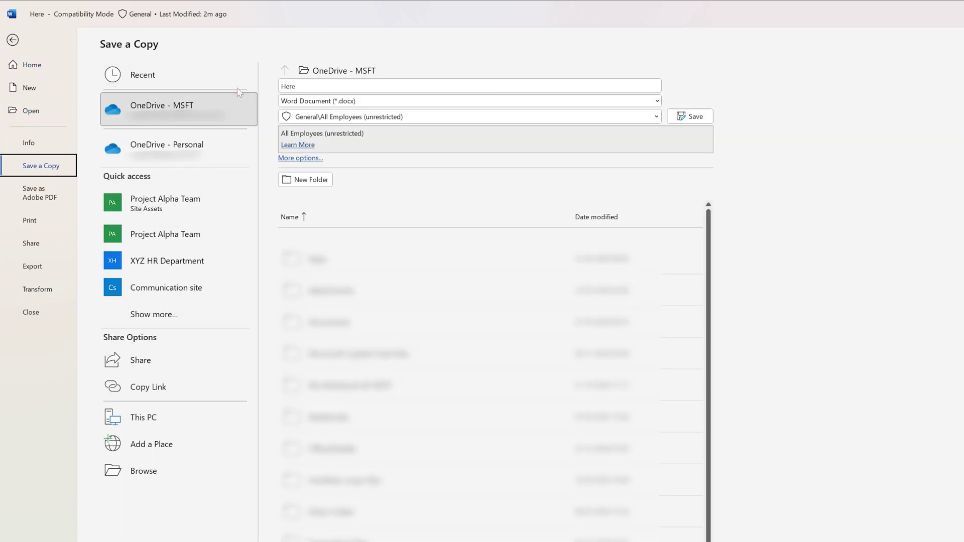
pyautogui.click(12, 40)
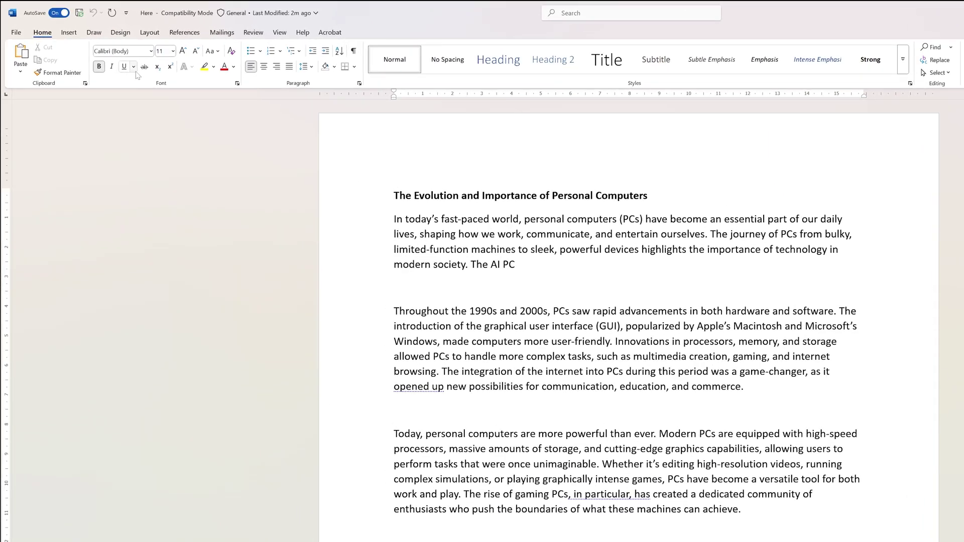
# Step: Open Version History from File > Info and dismiss the Viewing notice
pyautogui.click(21, 32)
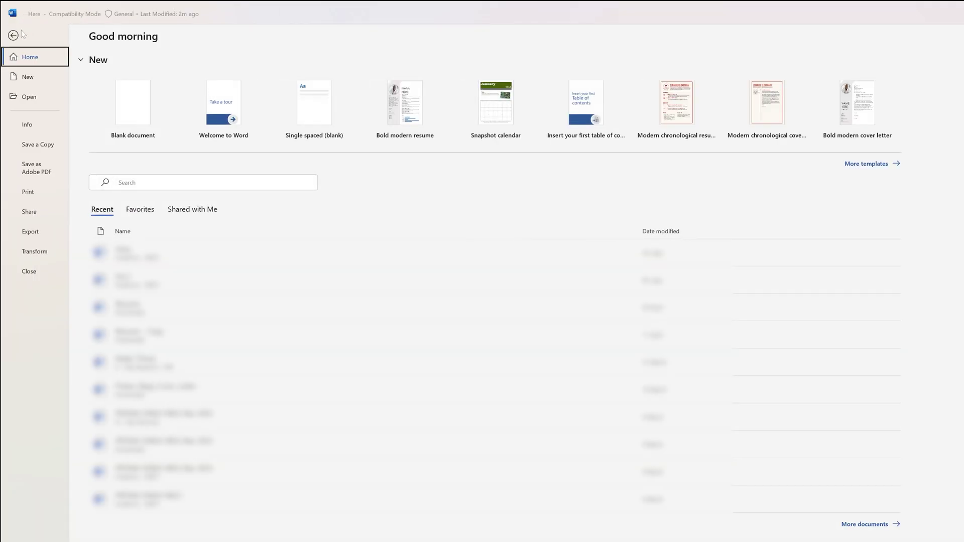
pyautogui.click(34, 128)
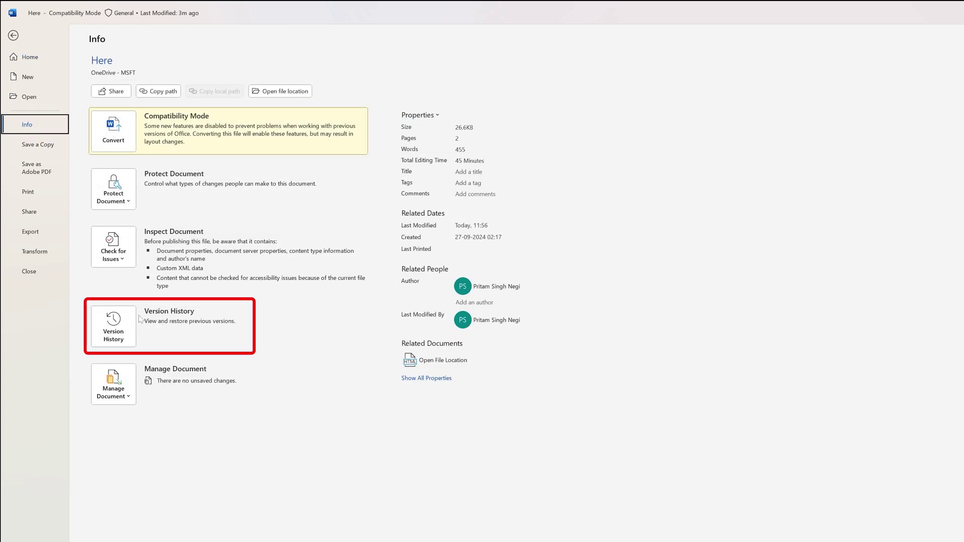
pyautogui.click(114, 327)
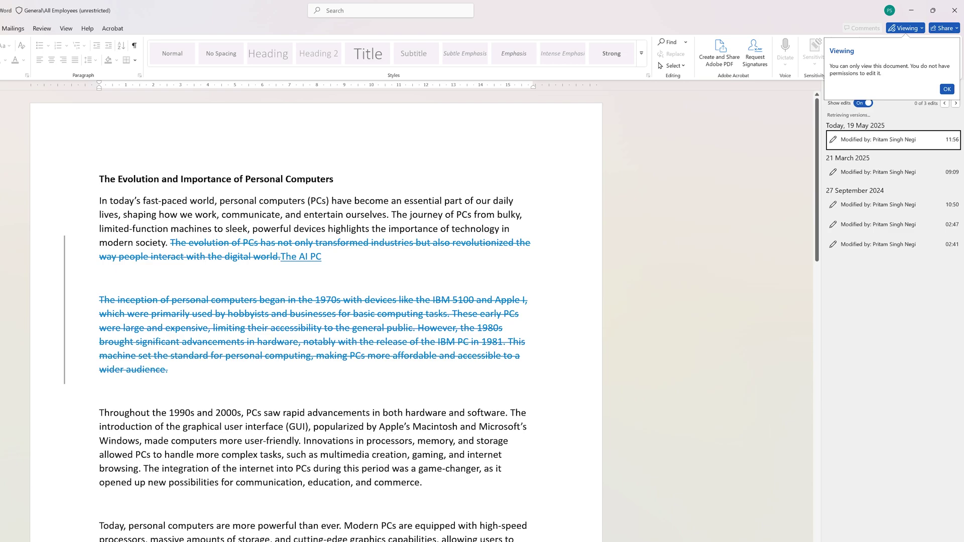
pyautogui.click(947, 89)
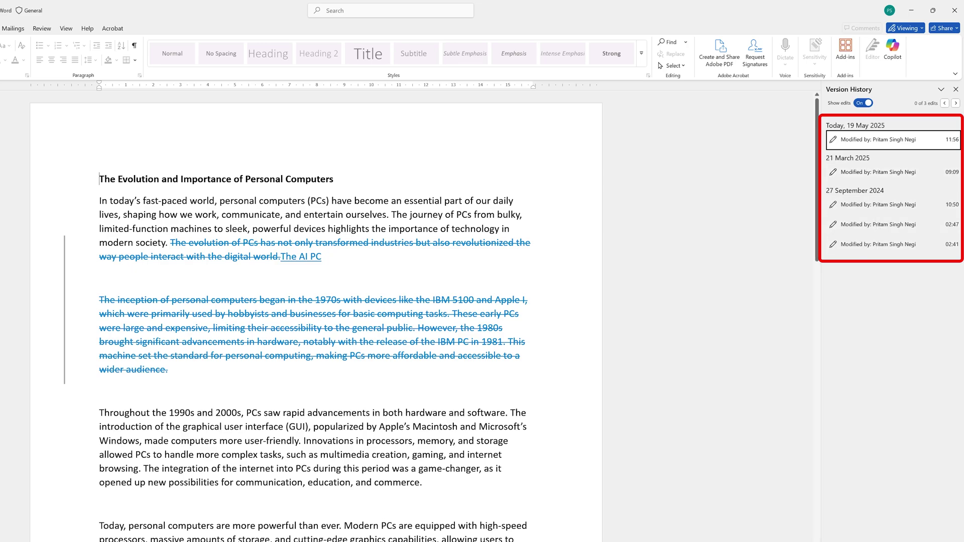
# Step: View the 02:41, 02:47, 10:50 and 09:09 versions in turn, ending on today's 11:56 version
pyautogui.scroll(-1, 425, 317)
pyautogui.scroll(1, 425, 316)
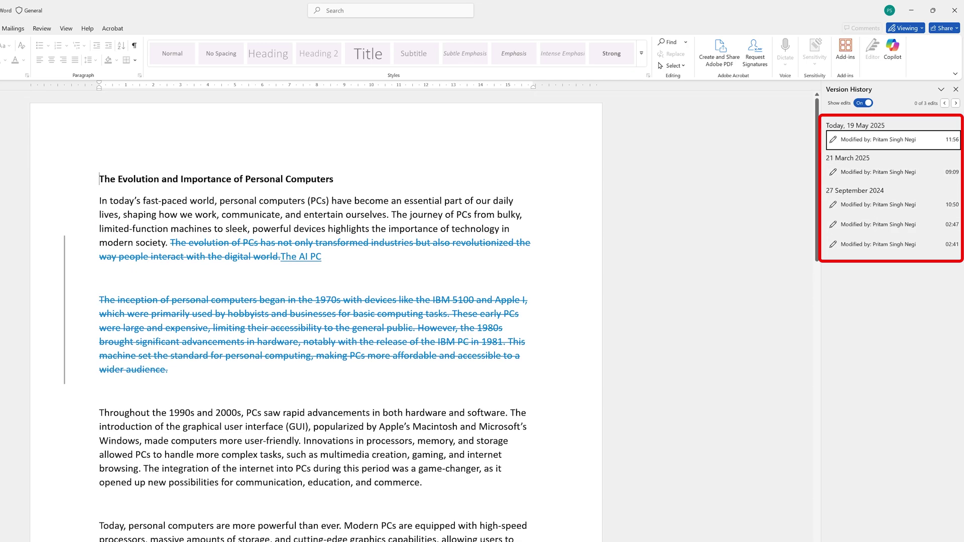
pyautogui.click(860, 245)
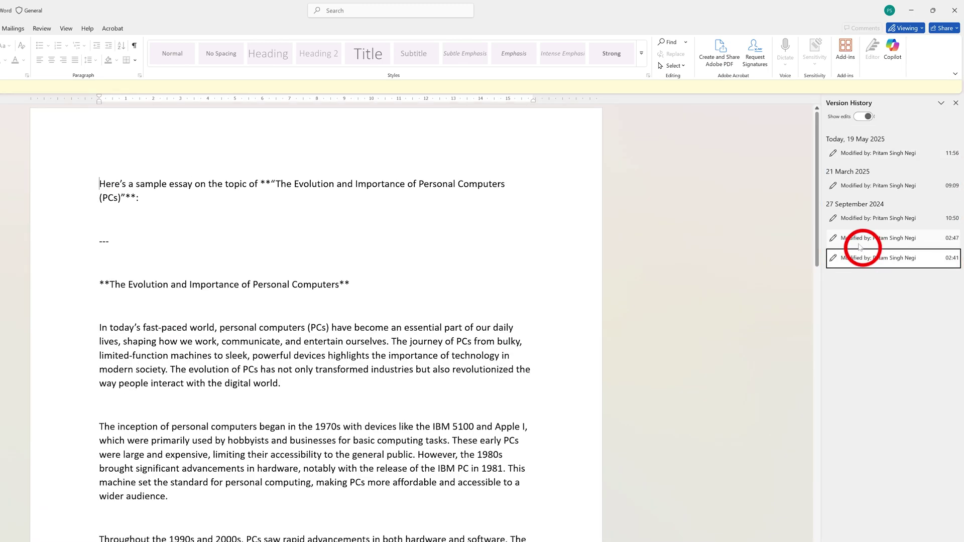
pyautogui.scroll(-7, 317, 321)
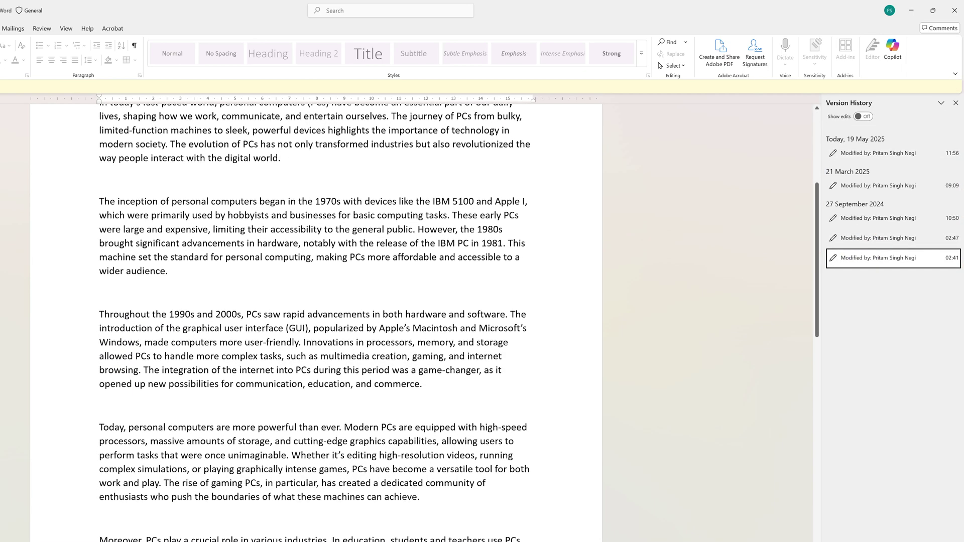
pyautogui.click(860, 238)
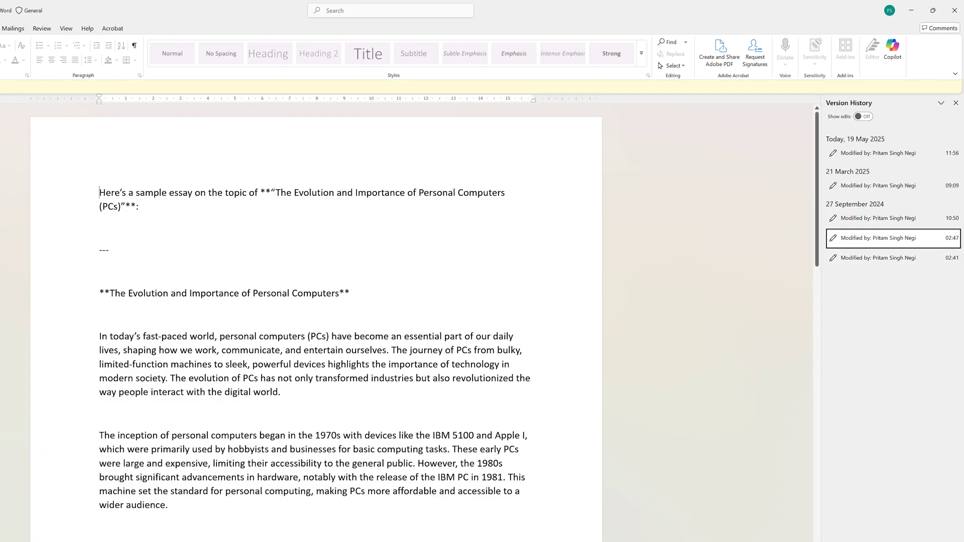
pyautogui.click(887, 217)
pyautogui.click(880, 185)
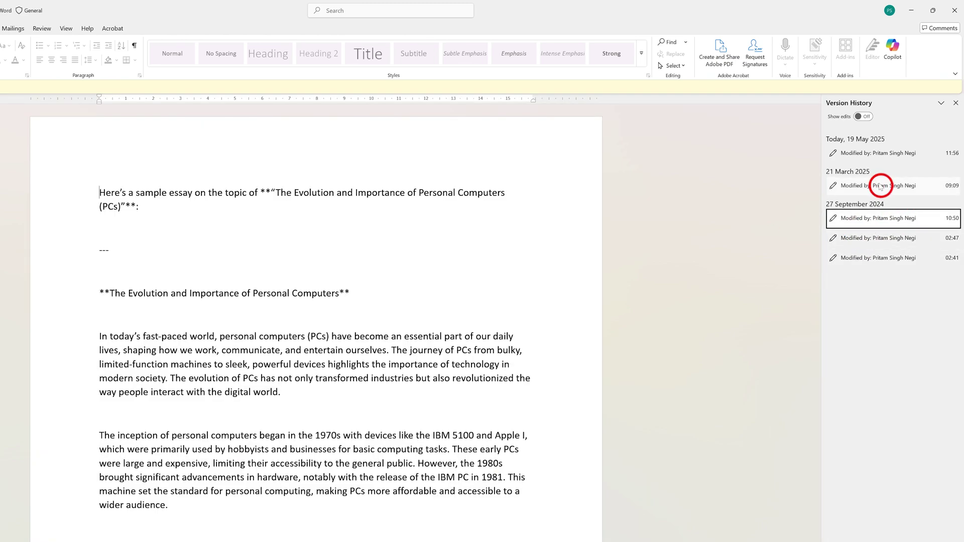
pyautogui.click(876, 157)
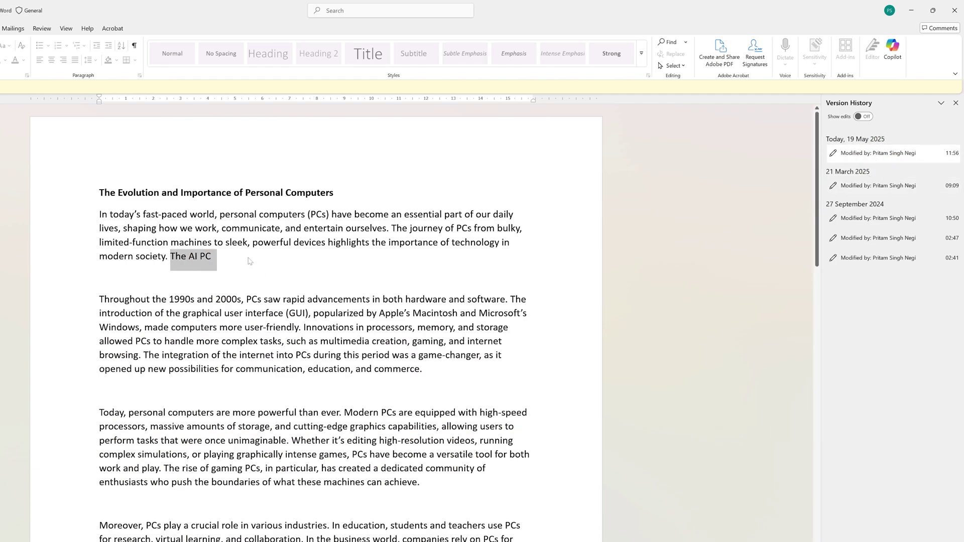
# Step: Select the 21 March 2025 09:09 entry, which still has the original closing sentence
pyautogui.click(877, 189)
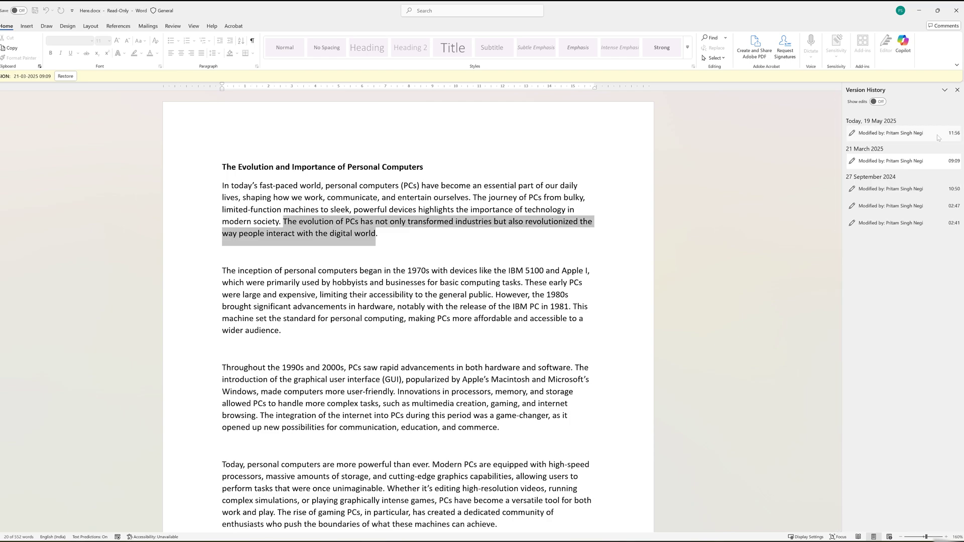
# Step: Turn on Show edits, compare the 09:09 and 10:50 versions, then return to today's 11:56 version
pyautogui.click(877, 103)
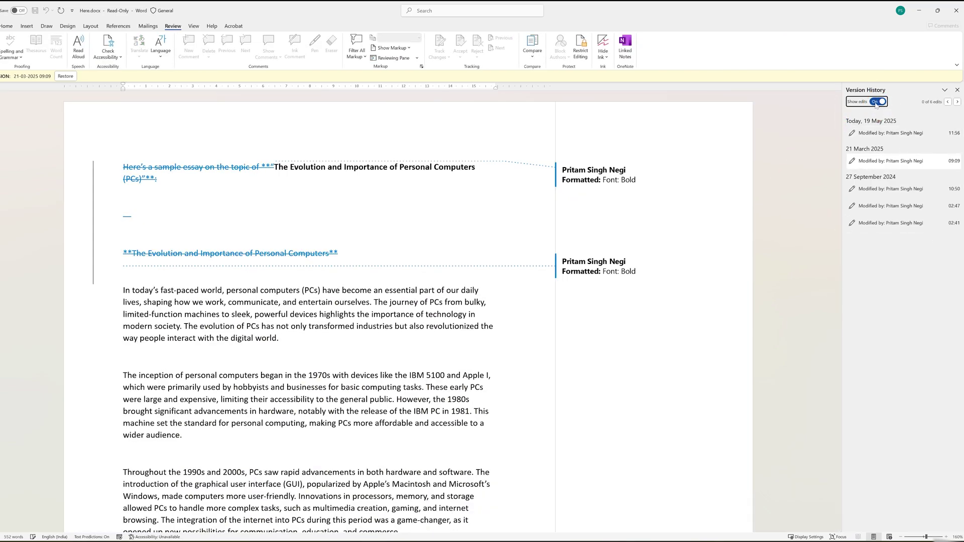
pyautogui.click(893, 161)
pyautogui.click(889, 189)
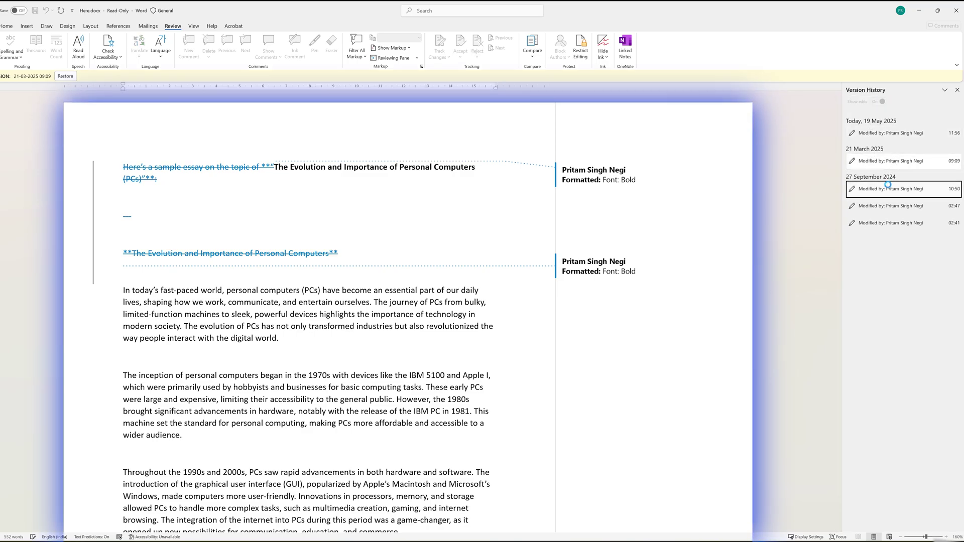
pyautogui.click(891, 161)
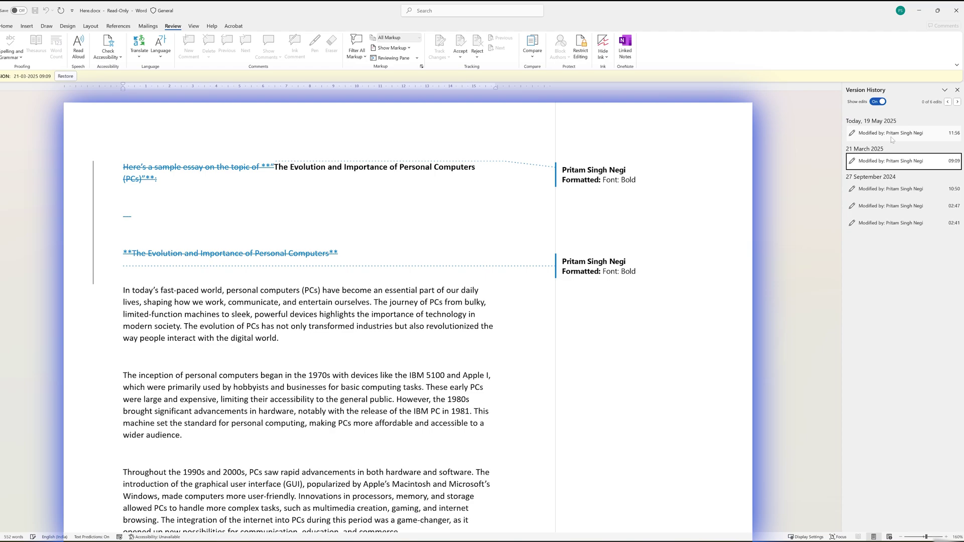
pyautogui.click(892, 134)
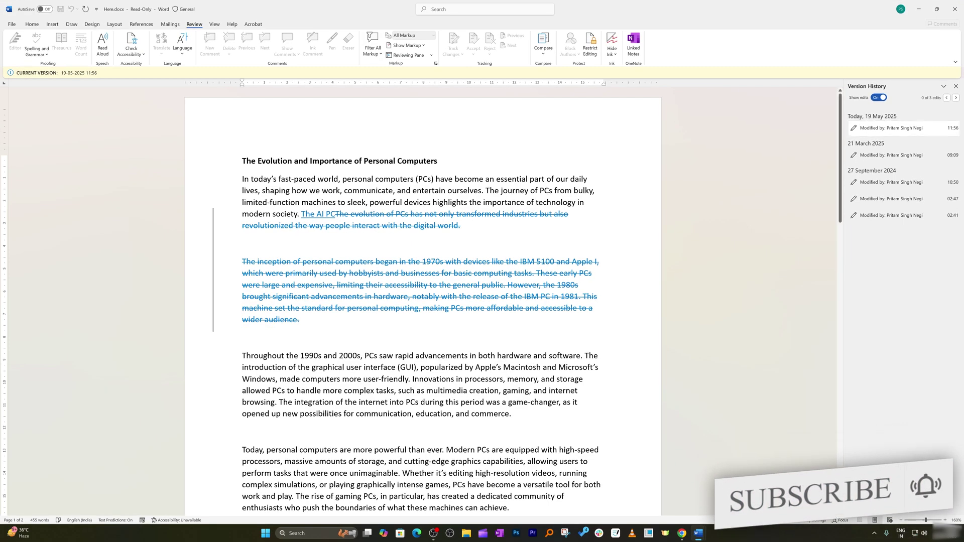
# Step: Select all the essay text, close it, reopen 'Here' from Recent and open Version History
pyautogui.hotkey('ctrl', 'a')
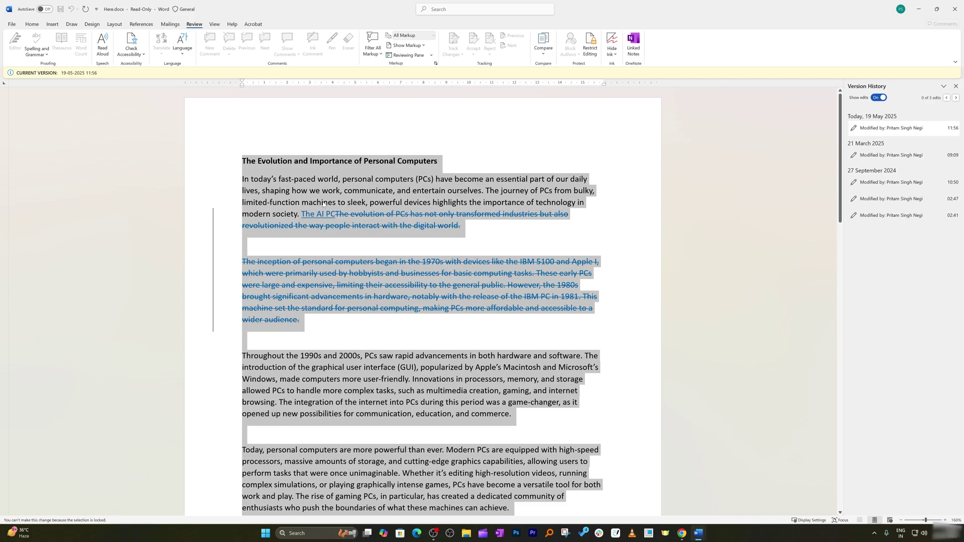
pyautogui.hotkey('ctrl', 'w')
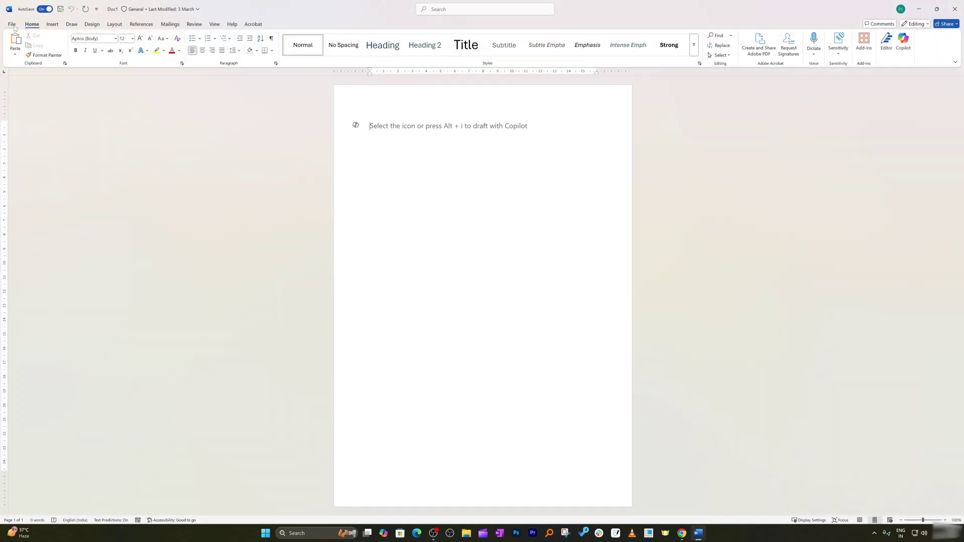
pyautogui.click(11, 24)
pyautogui.click(125, 196)
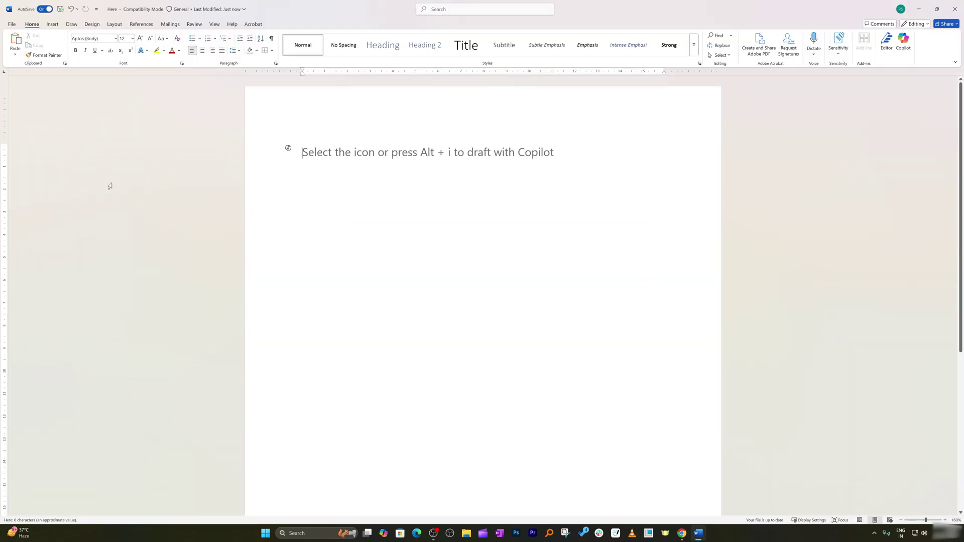
pyautogui.click(12, 24)
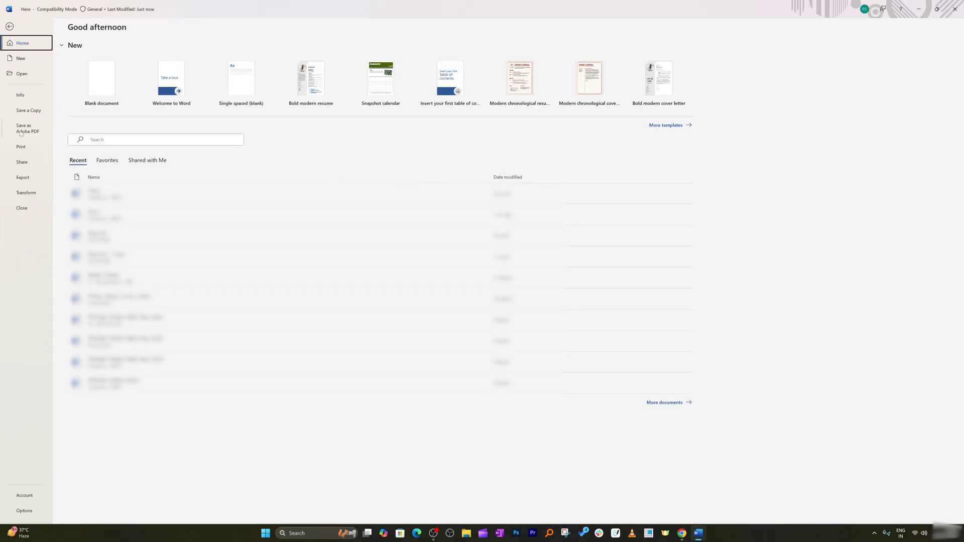
pyautogui.click(20, 95)
pyautogui.click(86, 254)
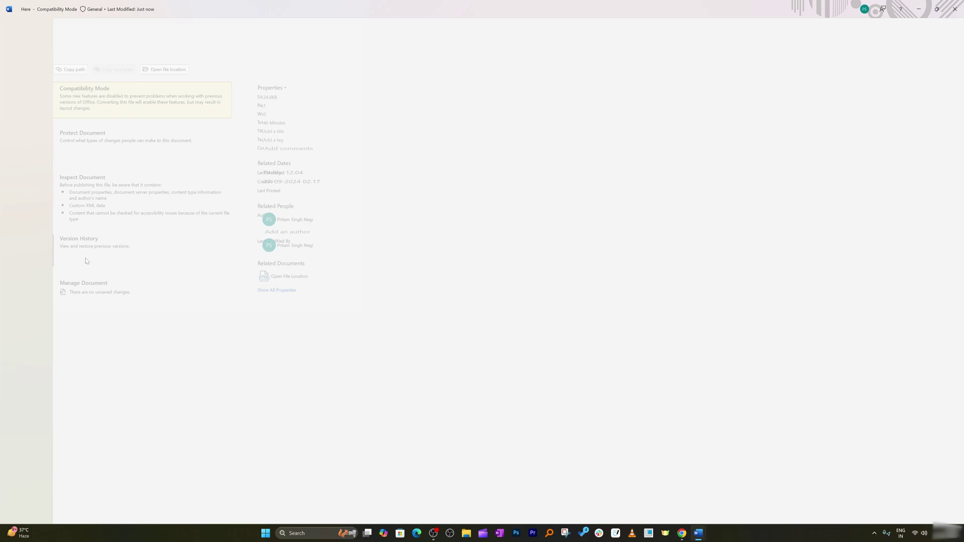
# Step: Select today's 19 May 2025 11:56 entry in the Version History pane
pyautogui.click(874, 133)
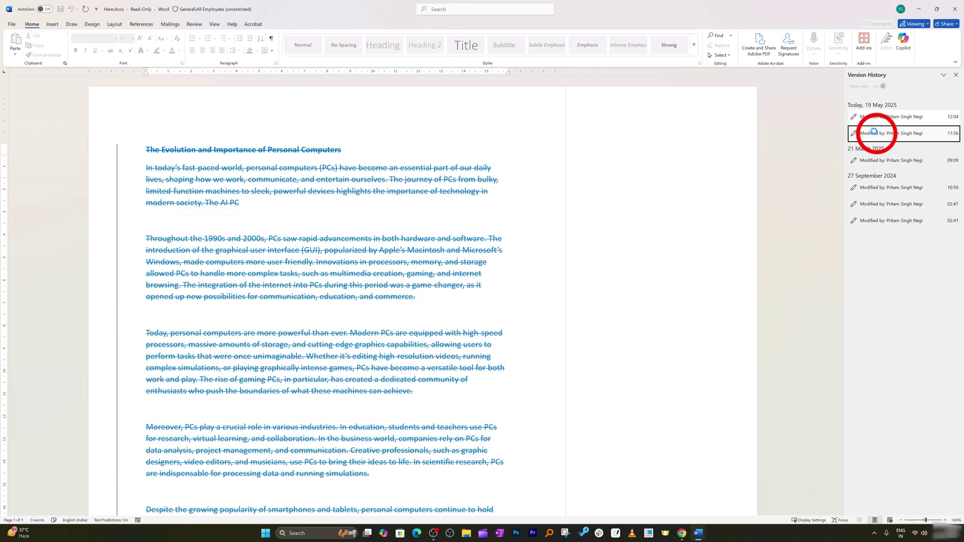